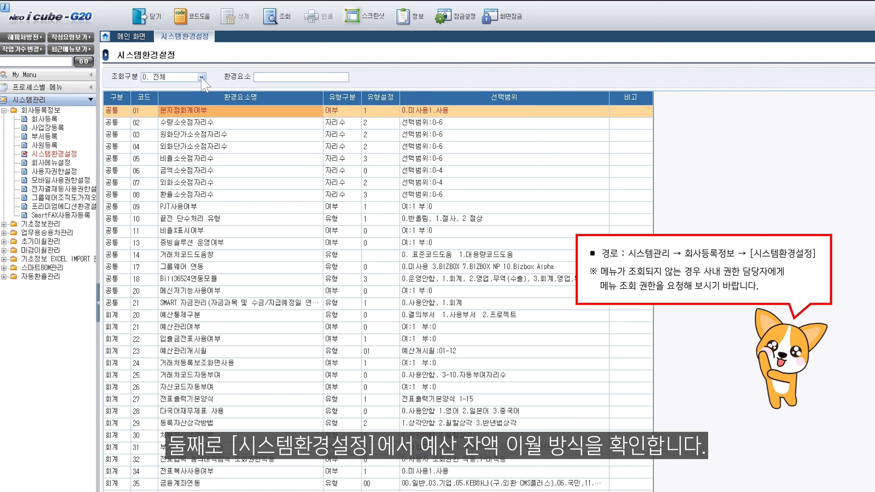
Filter the system settings to the 7. 예산 category and set 이월대상구분 (code 07) type setting to 4
left_click(201, 78)
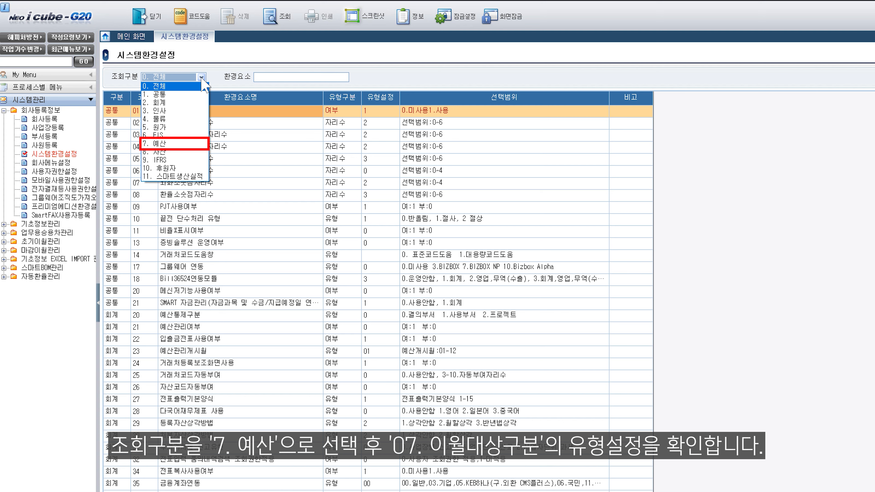
left_click(163, 144)
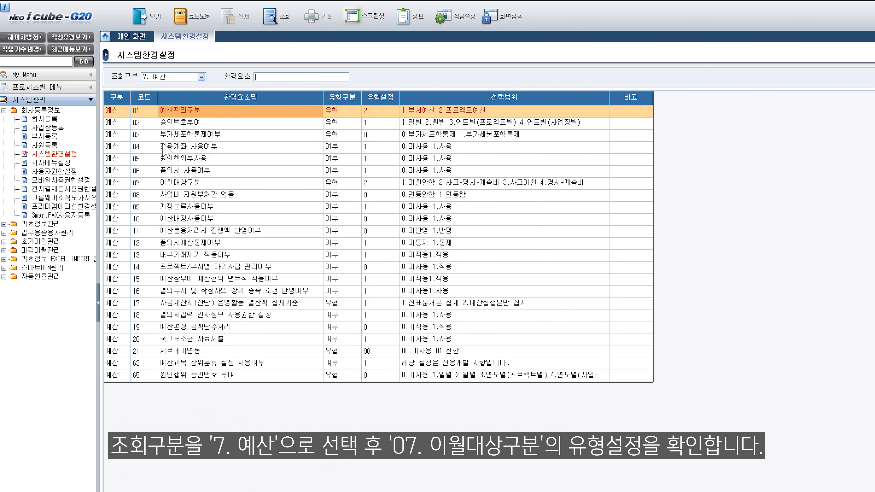
left_click(251, 184)
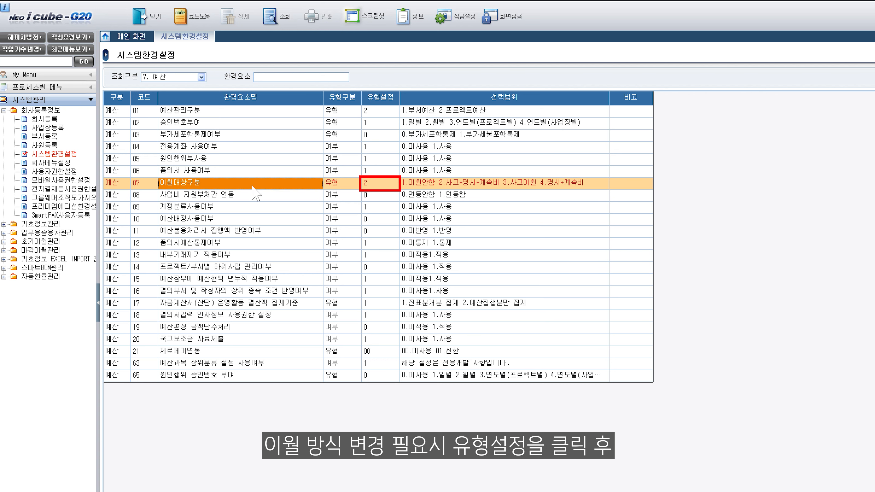
left_click(382, 186)
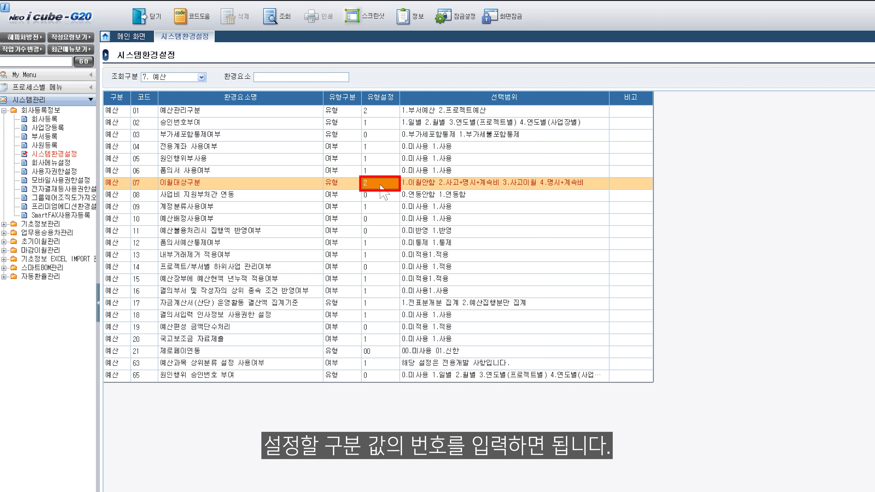
type("4")
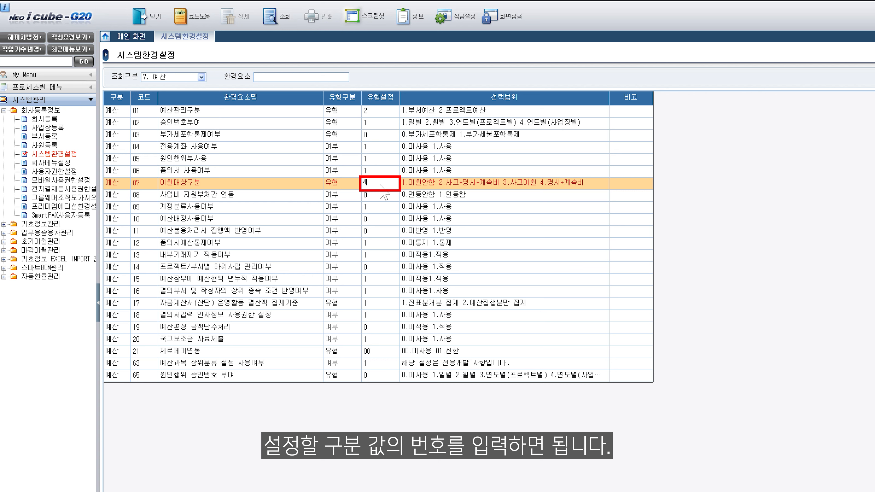
key("Return")
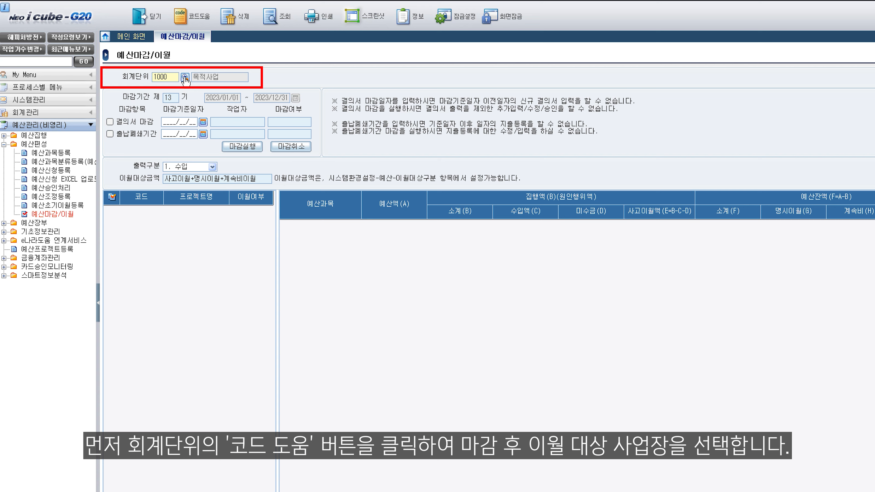
Change the working fiscal term to 13 and confirm it
left_click(185, 77)
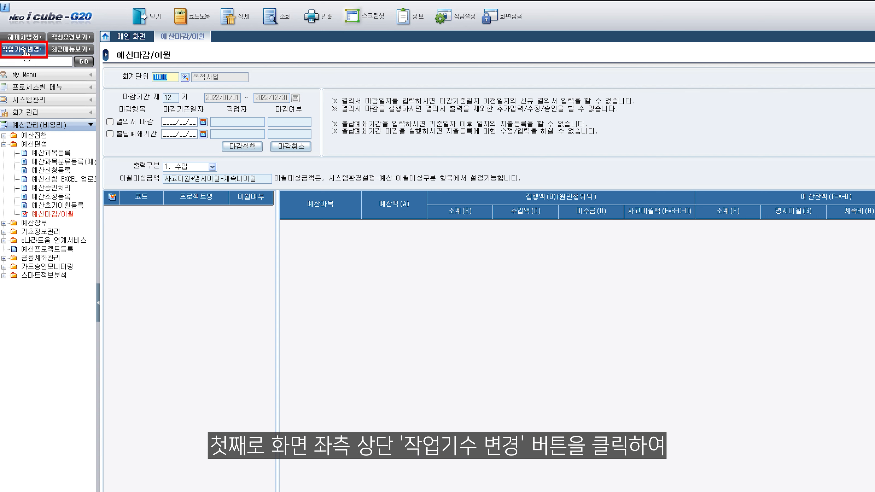
left_click(23, 49)
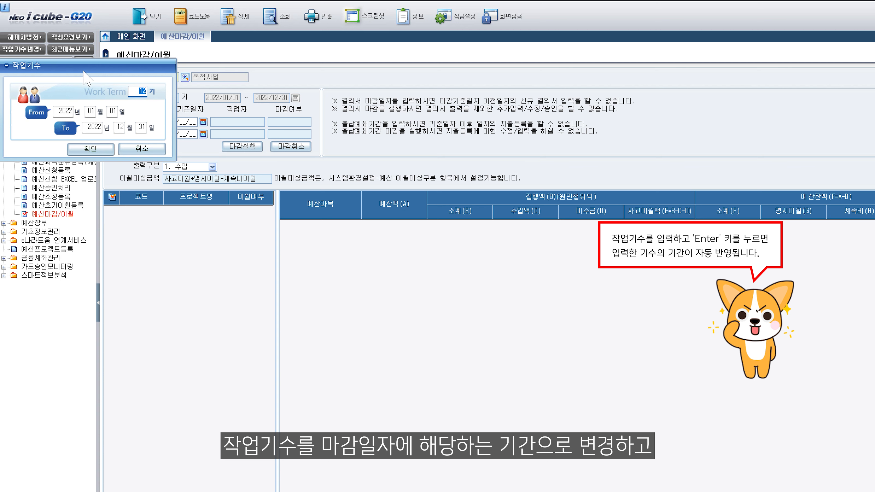
type("13")
key("Return")
left_click(90, 149)
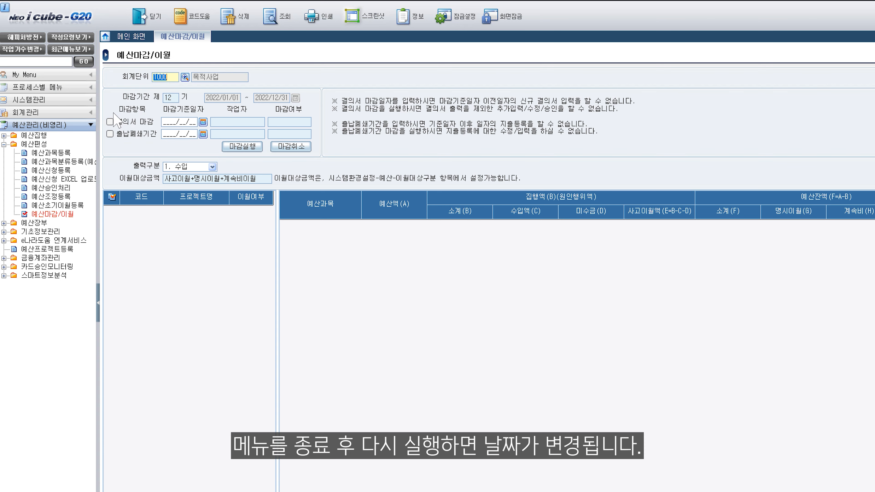
Close the budget closing/carryover menu and reopen it to apply the new term
left_click(157, 25)
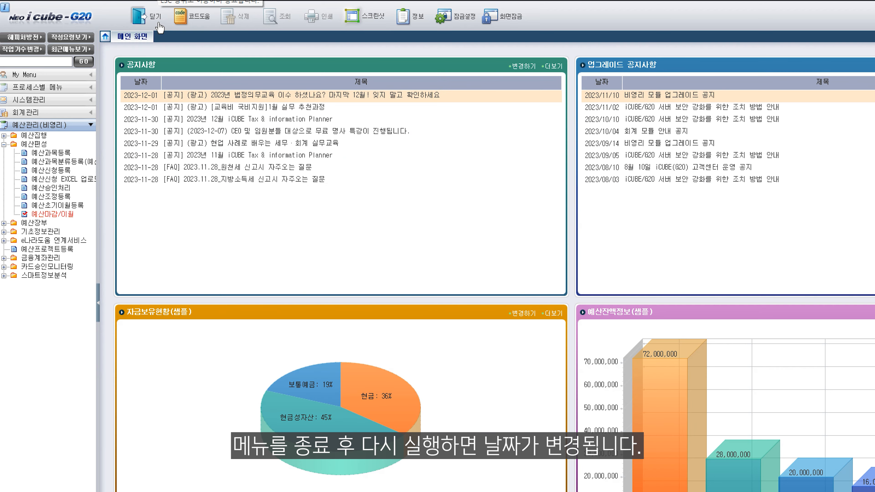
left_click(57, 215)
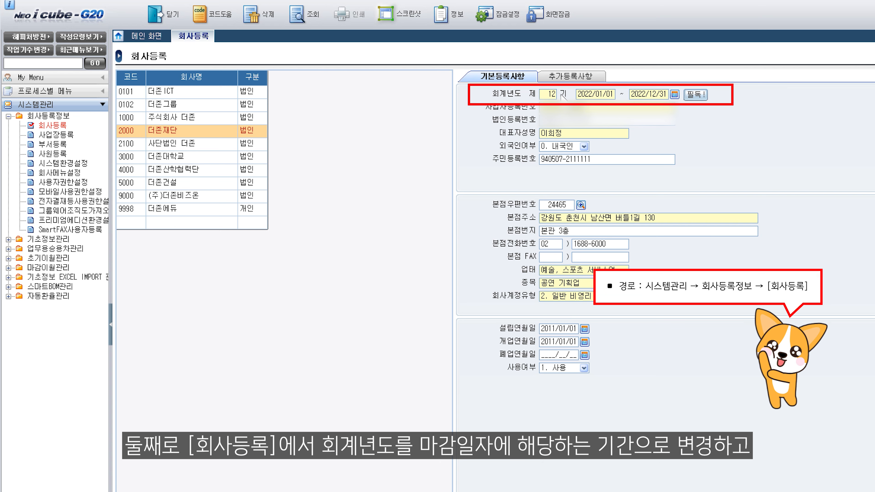
Set the company's fiscal year to term 13 in company registration
double_click(551, 94)
type("13")
key("Return")
key("Return")
key("Return")
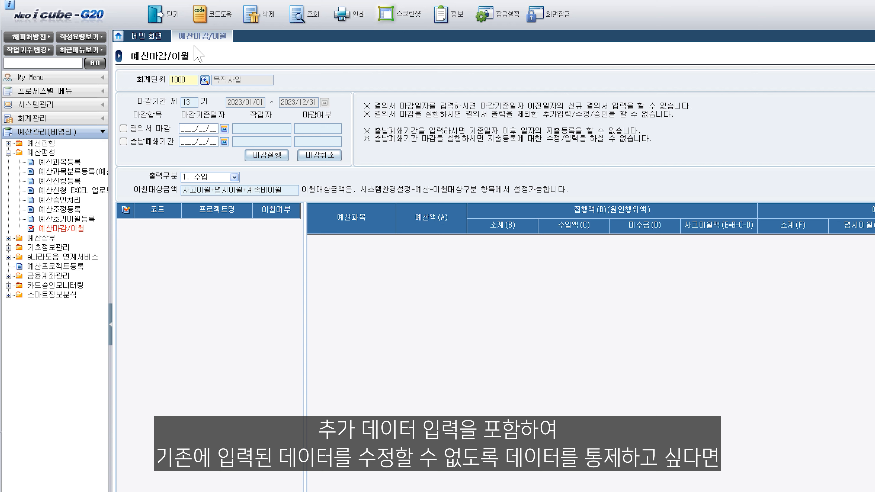
Check both closing items, 결의서 마감 and 출납폐쇄기간, run the closing, and acknowledge it
left_click(123, 128)
left_click(123, 142)
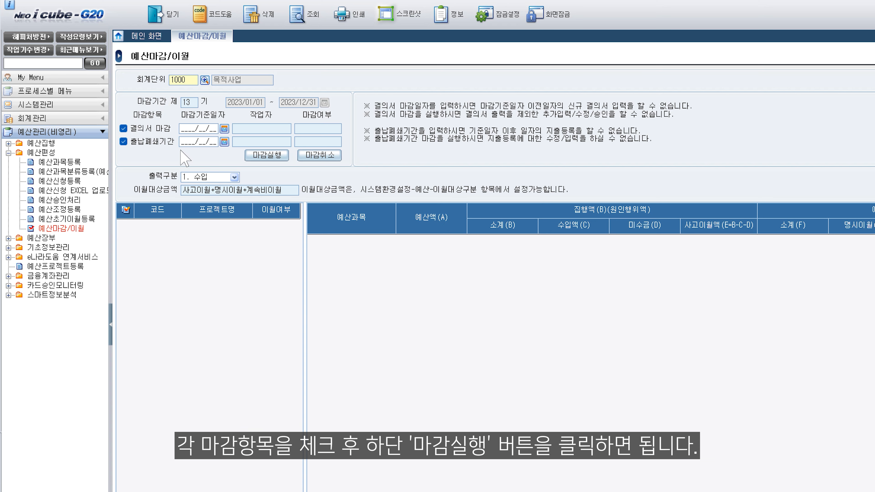
left_click(272, 156)
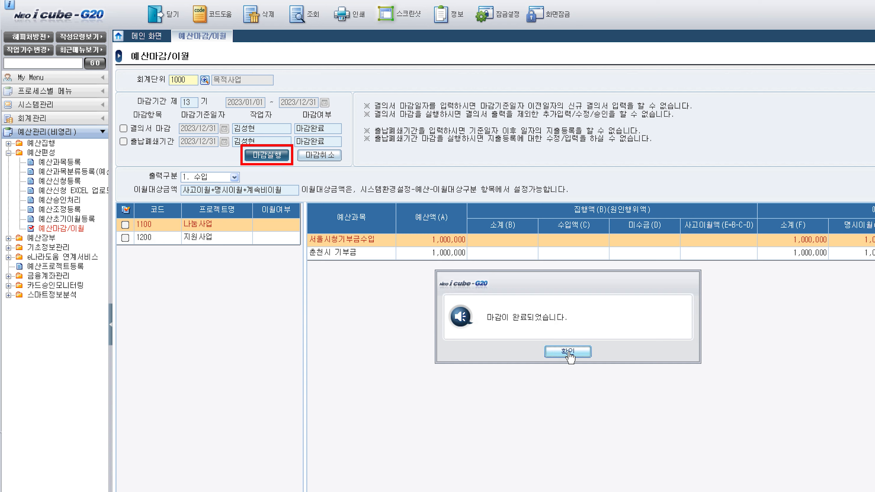
left_click(562, 352)
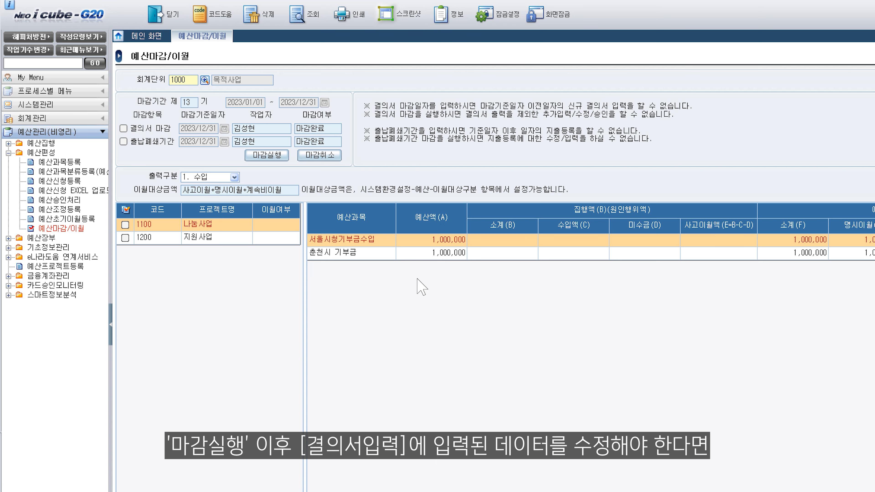
Check both closing items and cancel the closing, acknowledging the notice
left_click(123, 129)
left_click(123, 141)
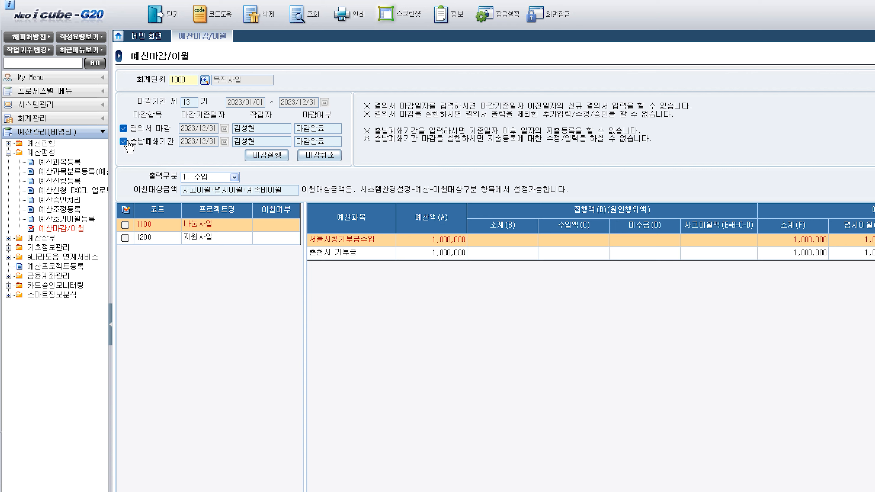
left_click(330, 157)
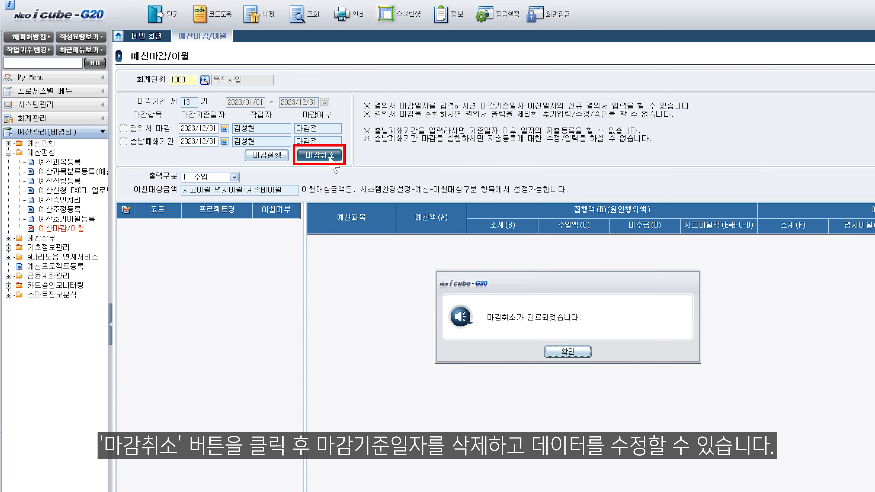
left_click(561, 352)
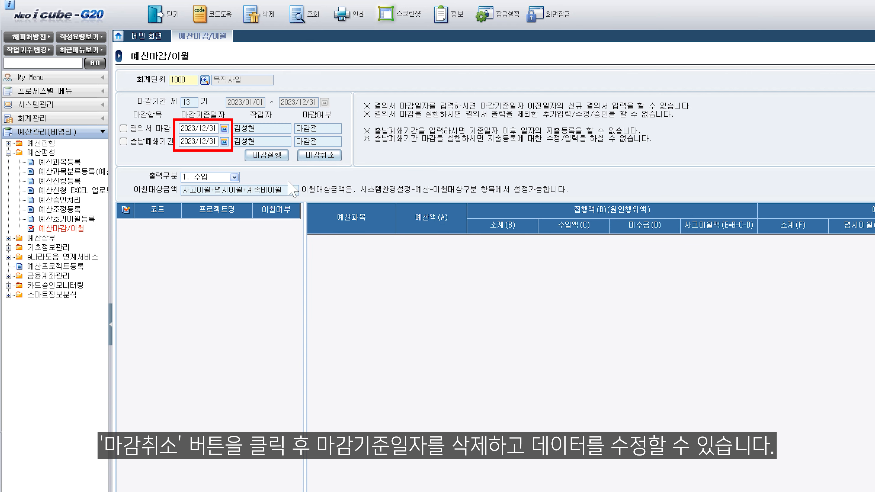
Delete the closing reference dates for both closing items
left_click(205, 130)
key("Delete")
left_click(206, 144)
key("Delete")
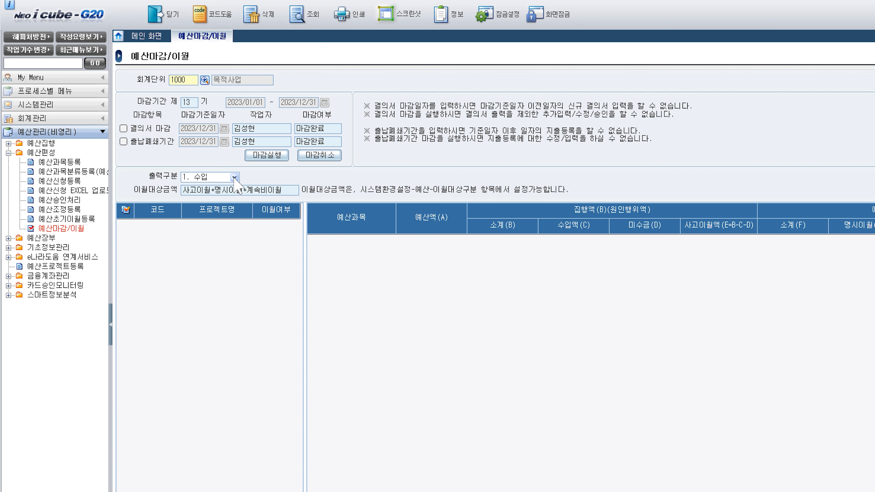
Set the output type to 2. 지출 and select project 1200 지원사업 to view its carryover data
left_click(234, 178)
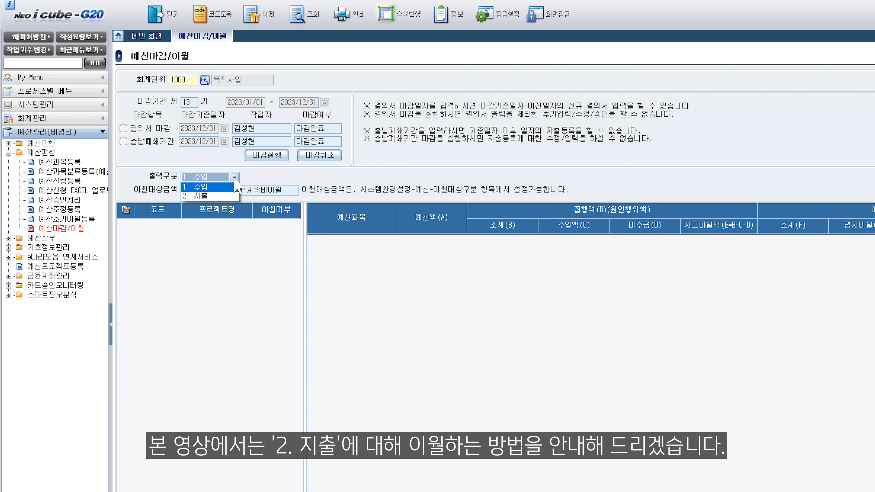
left_click(198, 197)
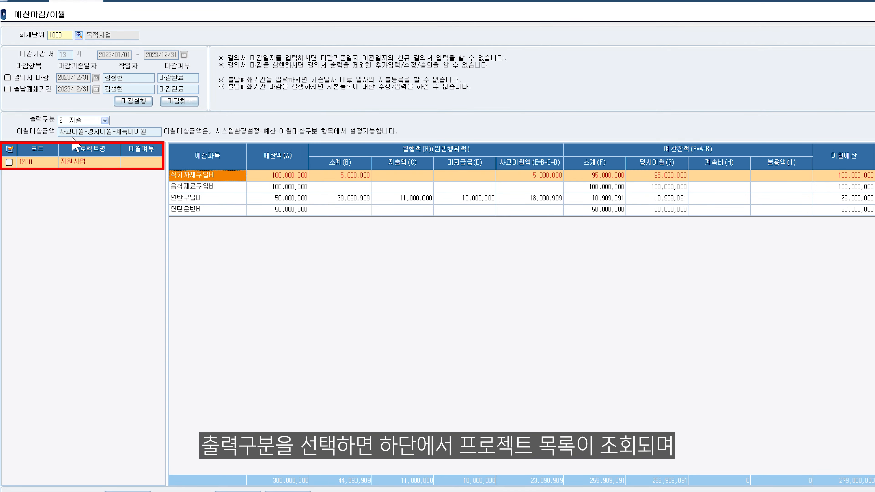
left_click(103, 164)
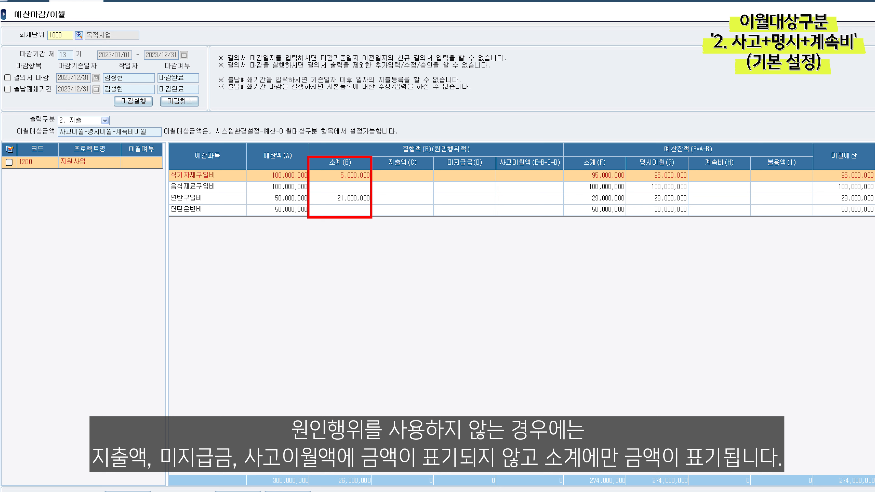
left_click(104, 164)
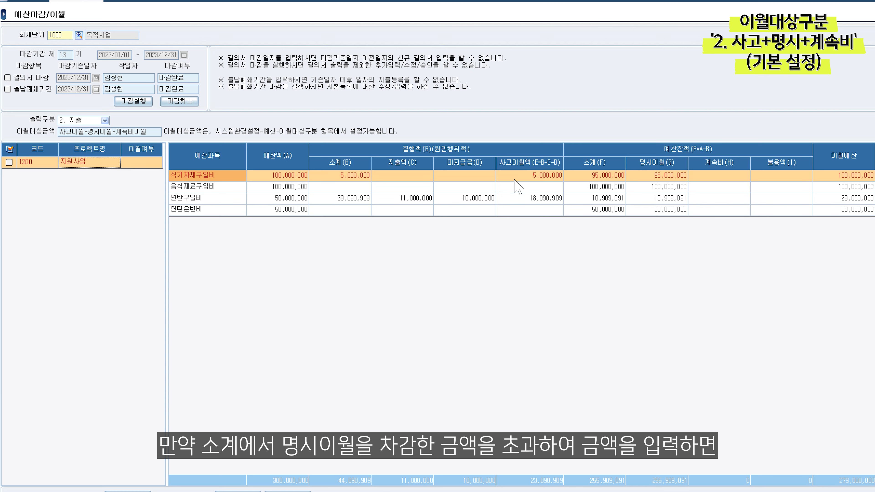
Try to enter a 계속비 of 5,000,000 for 식기자재구입비 and dismiss the error
left_click(723, 179)
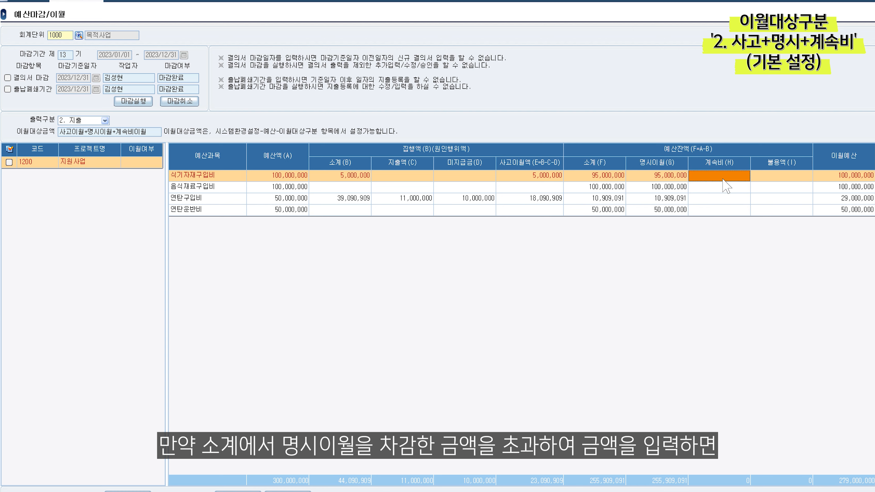
type("5000000")
key("Return")
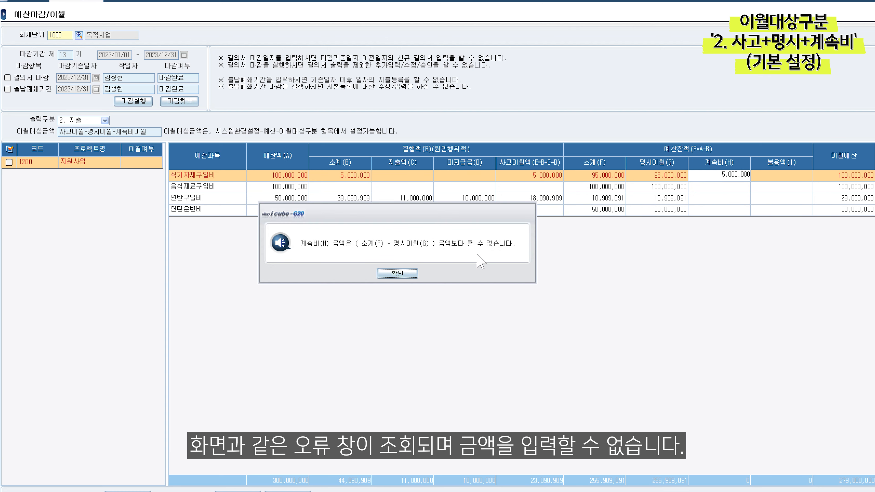
left_click(402, 274)
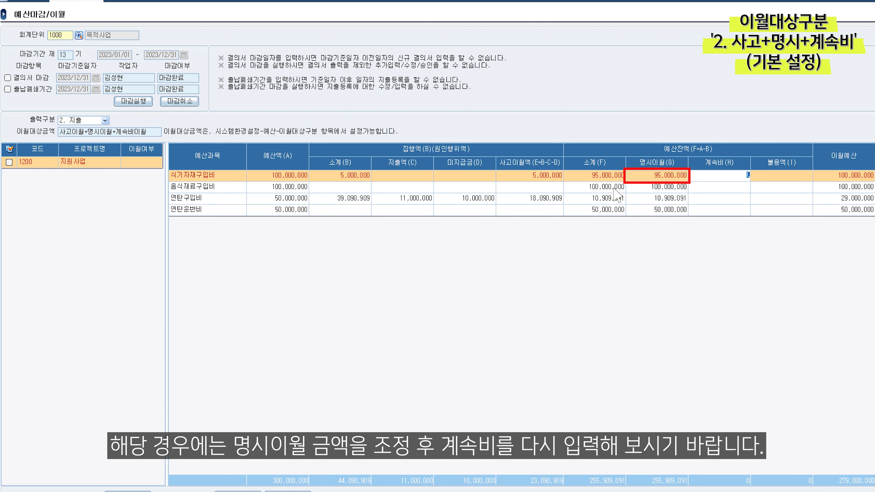
Set the 명시이월 amount for 식기자재구입비 to 80,000,000
left_click(645, 177)
type("80,000,000")
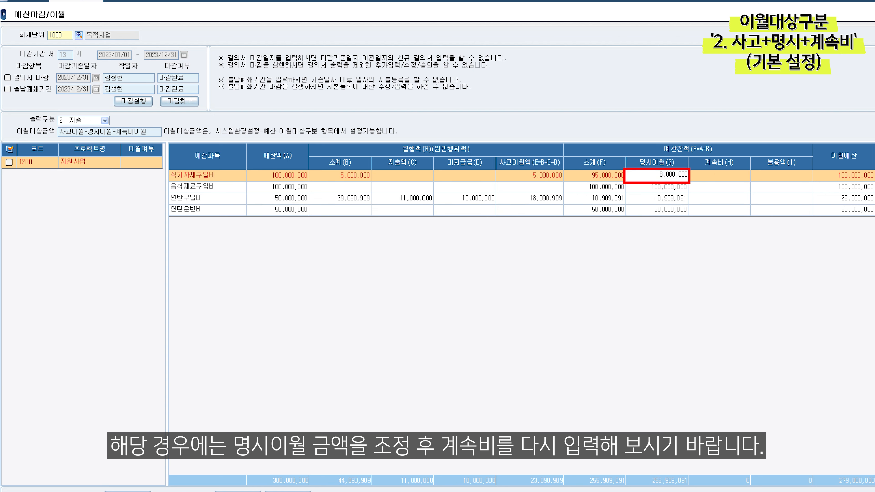
key("Return")
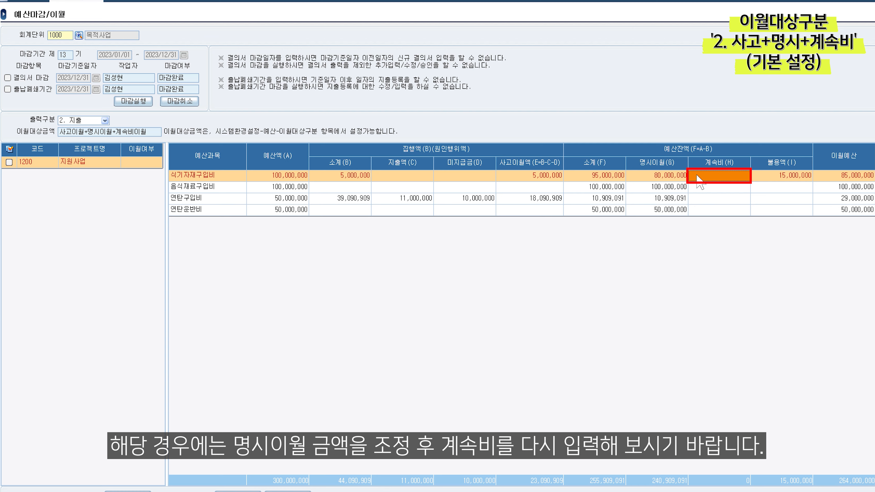
Enter a 계속비 of 5,000,000 for 식기자재구입비
left_click(712, 180)
type("5000000")
key("Return")
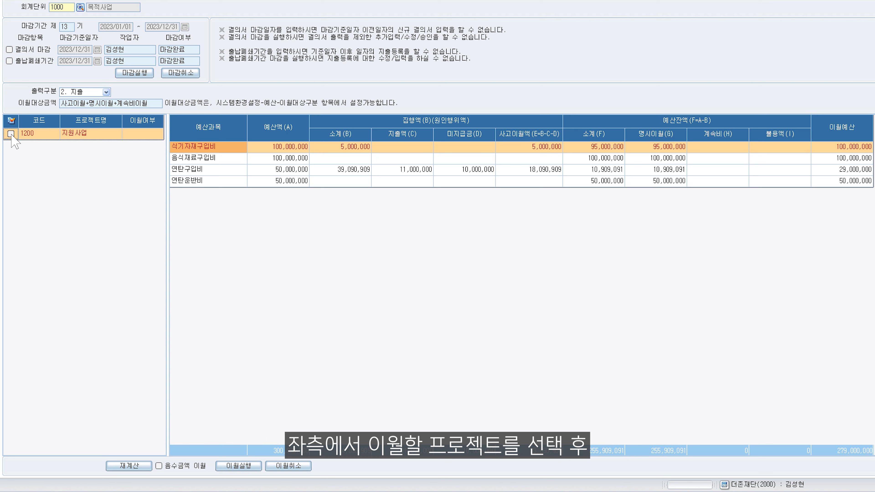
Check project 1200 지원사업 and execute the carryover, confirming it
left_click(11, 134)
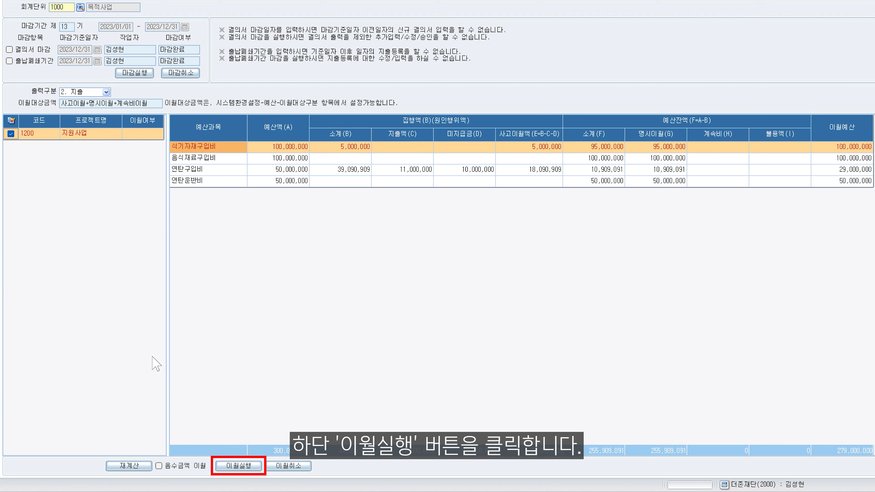
left_click(245, 471)
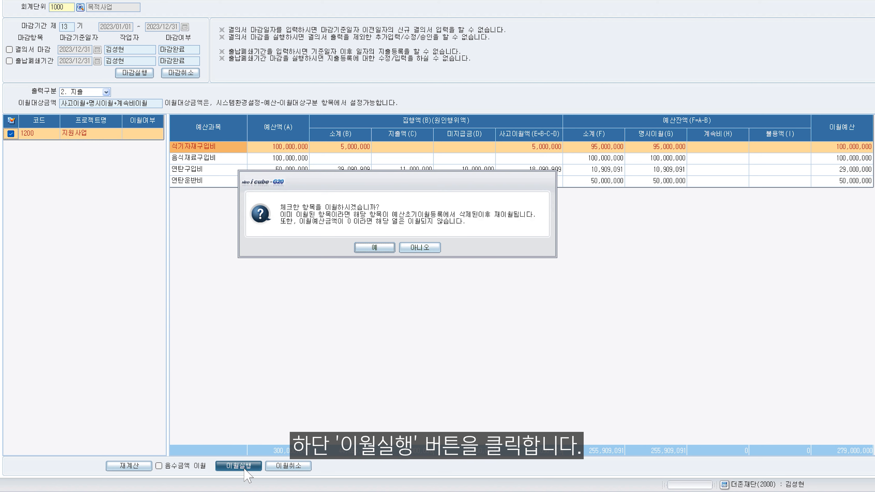
left_click(379, 251)
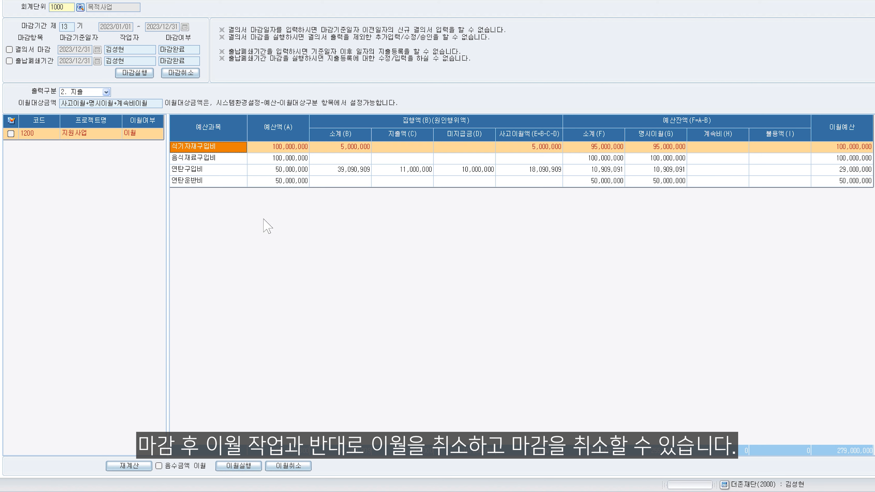
Check project 1200 지원사업 and cancel its carryover, confirming it
left_click(11, 134)
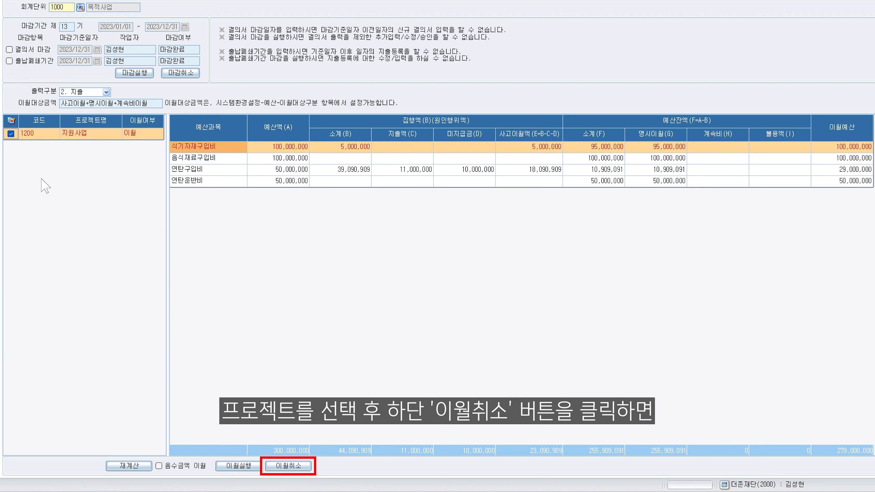
left_click(295, 466)
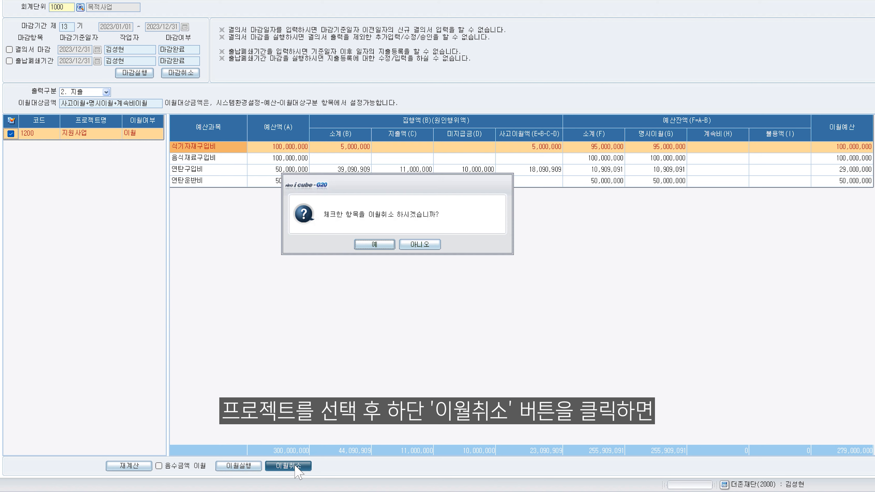
left_click(379, 245)
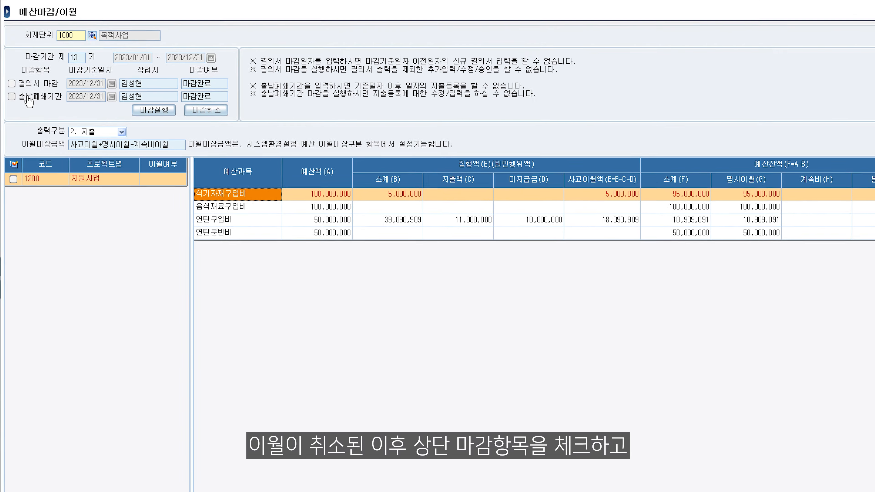
Check both closing items and cancel the budget closing, acknowledging the notice
left_click(11, 84)
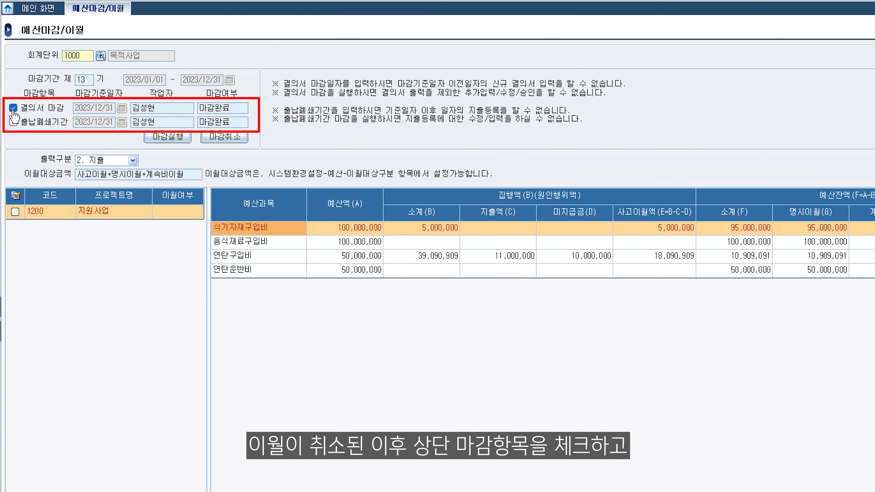
left_click(13, 122)
left_click(223, 138)
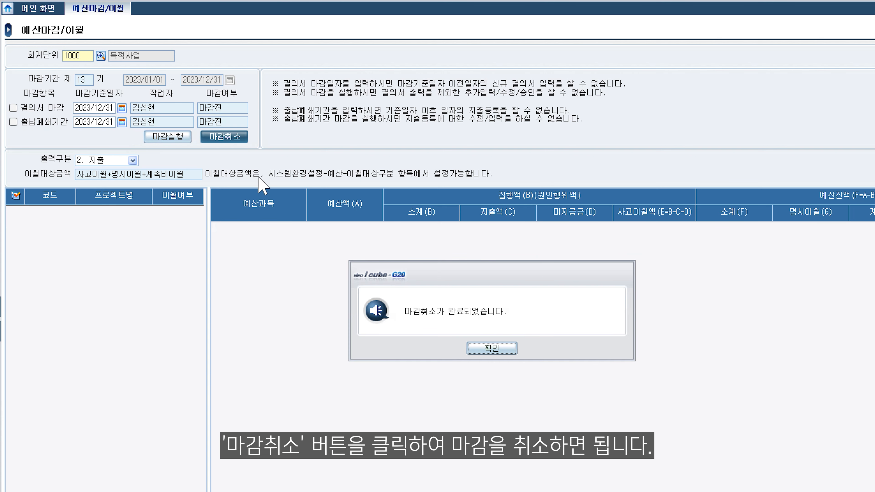
left_click(492, 350)
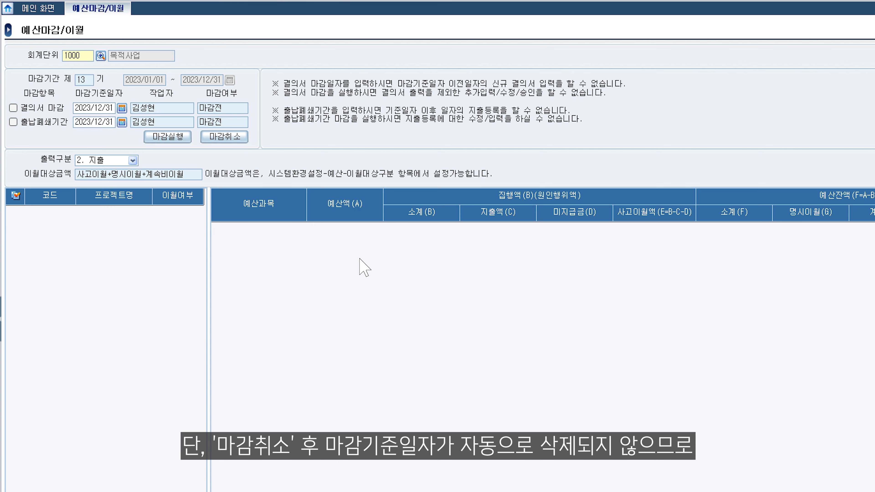
Delete both closing reference dates and save the cleared fields
double_click(101, 110)
key("Delete")
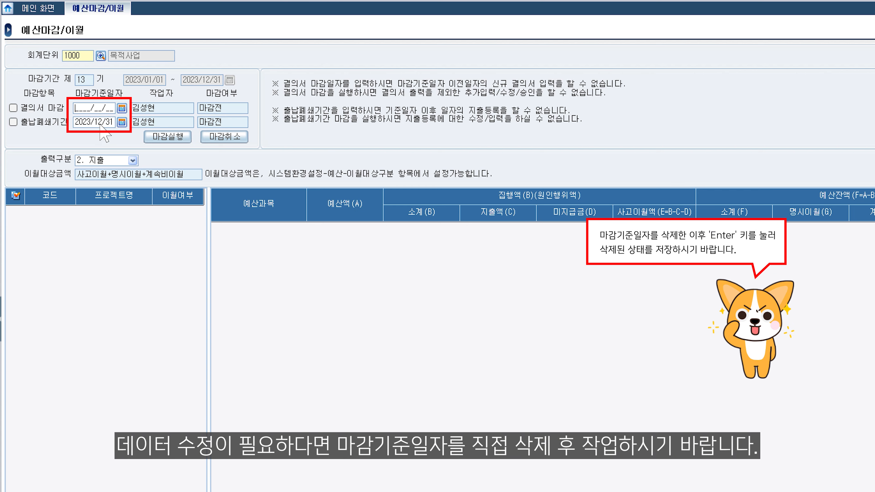
double_click(100, 124)
key("Delete")
key("Return")
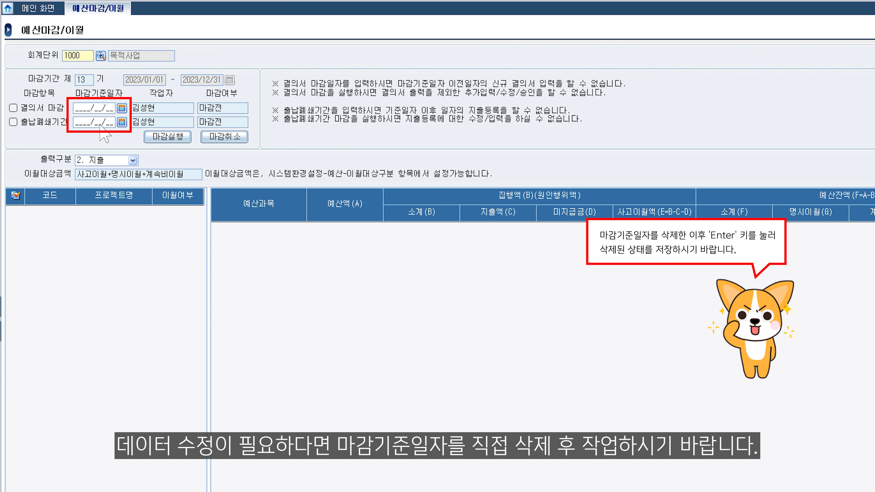